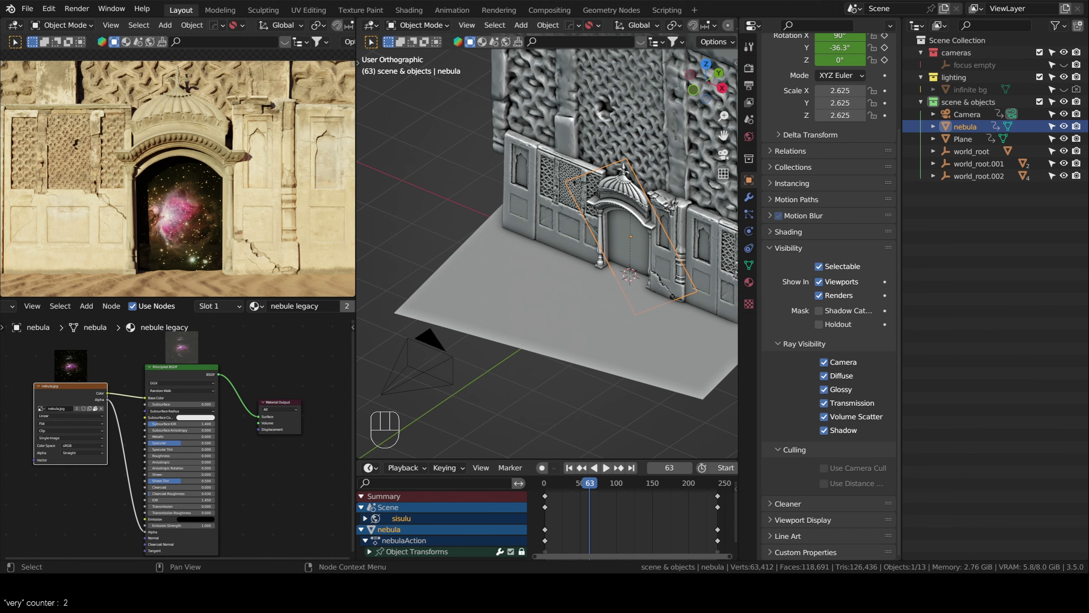
scroll(546, 257, up, 3)
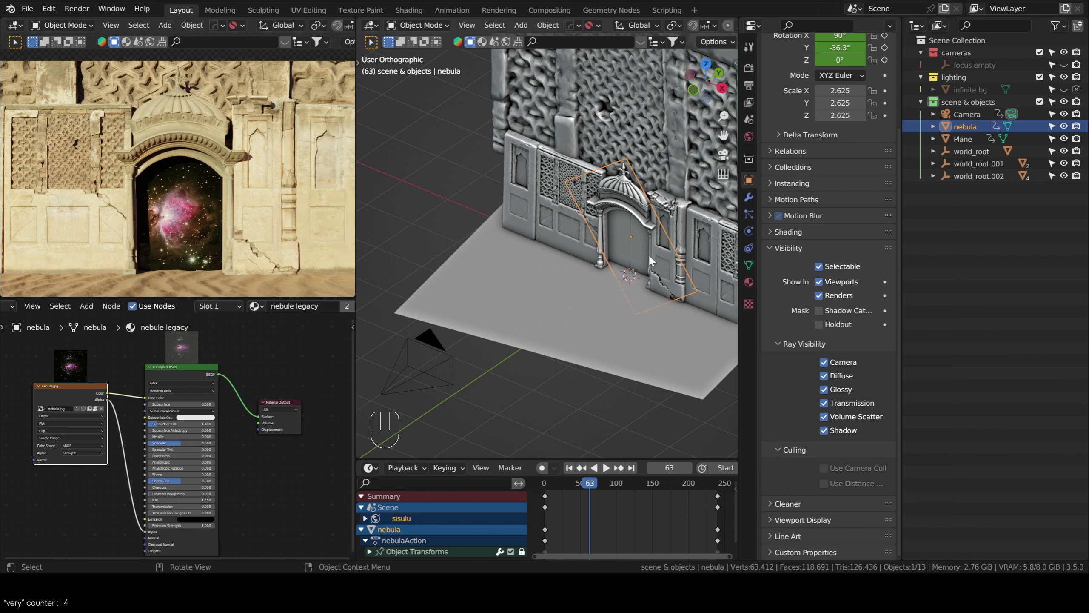
middle_drag(648, 253, 580, 261)
scroll(579, 253, up, 3)
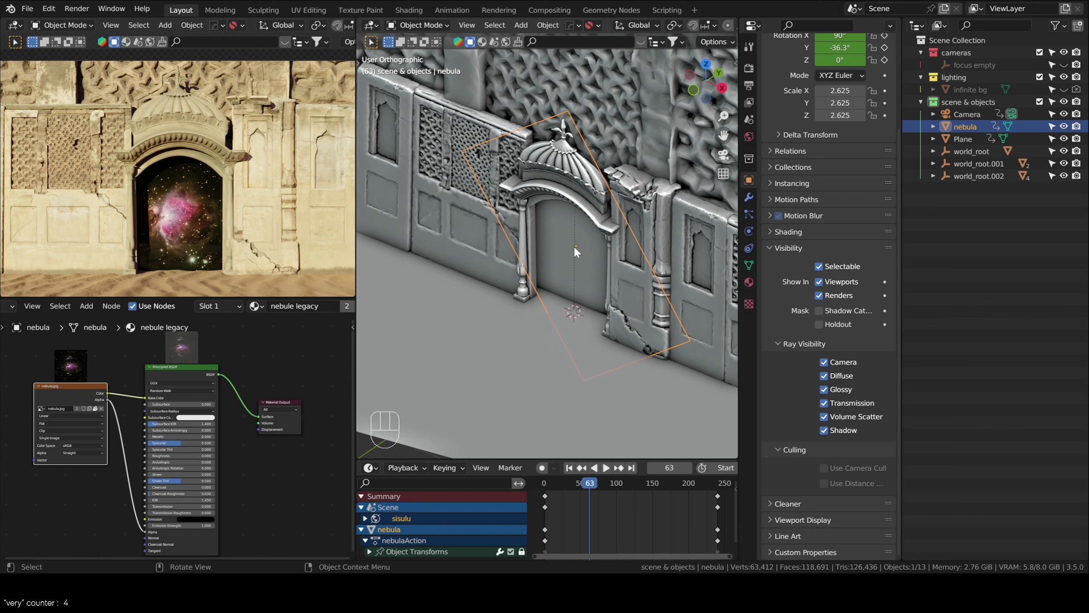
scroll(579, 247, down, 3)
alt+shift+drag(575, 245, 604, 266)
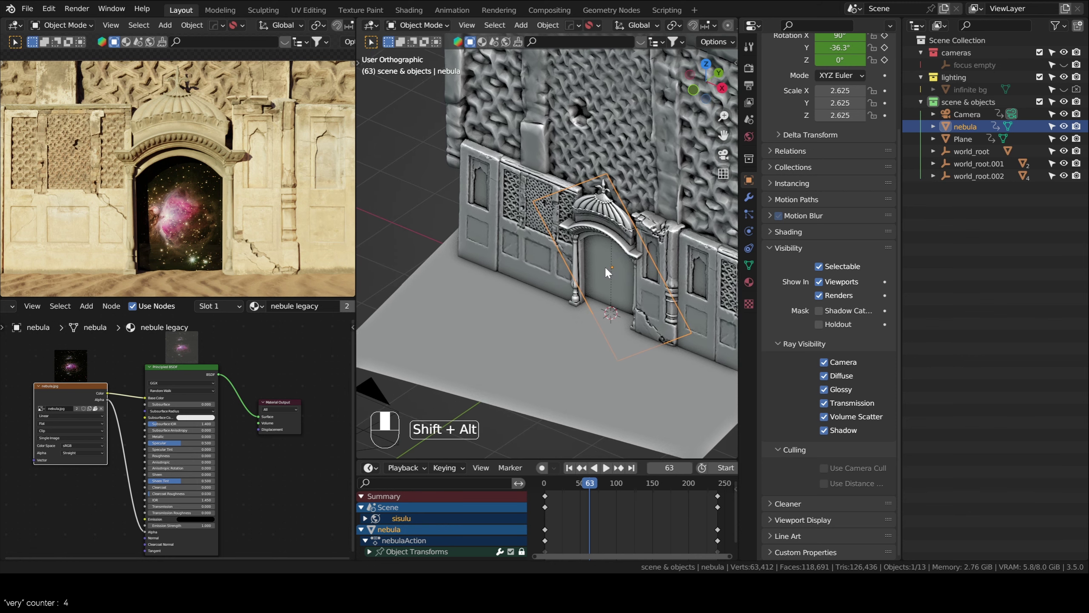
scroll(605, 253, up, 1)
- Check in the preferences that the Import Images as Planes add-on is enabled
click(48, 9)
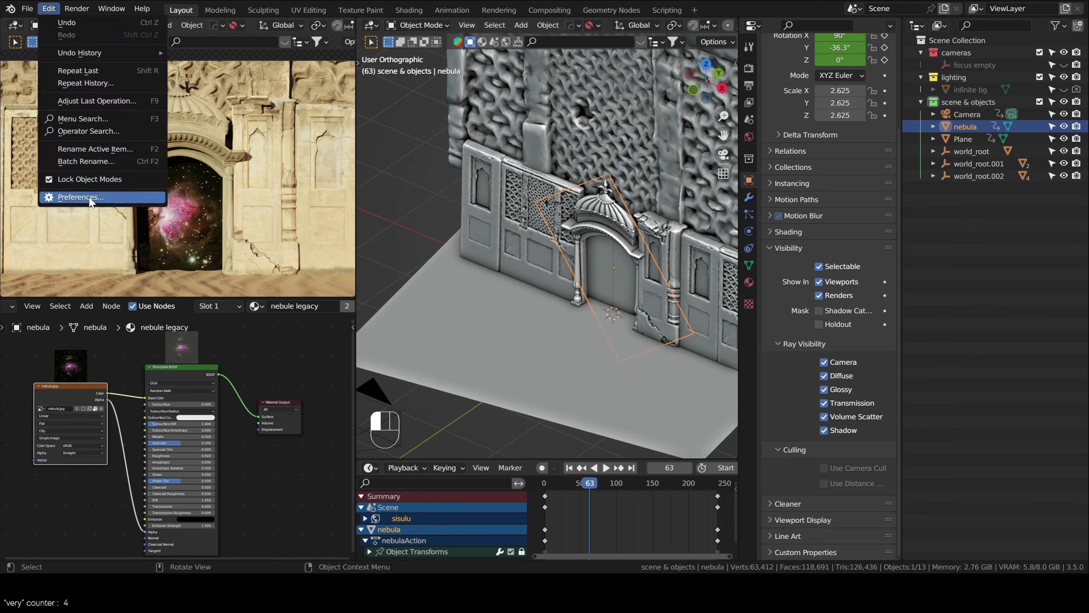
click(72, 200)
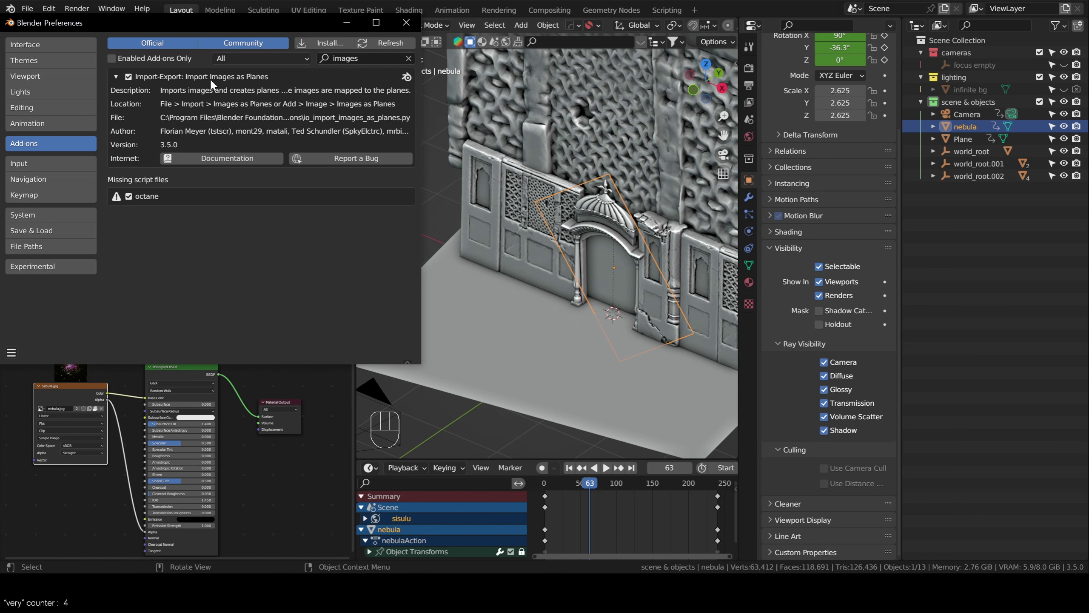
click(406, 22)
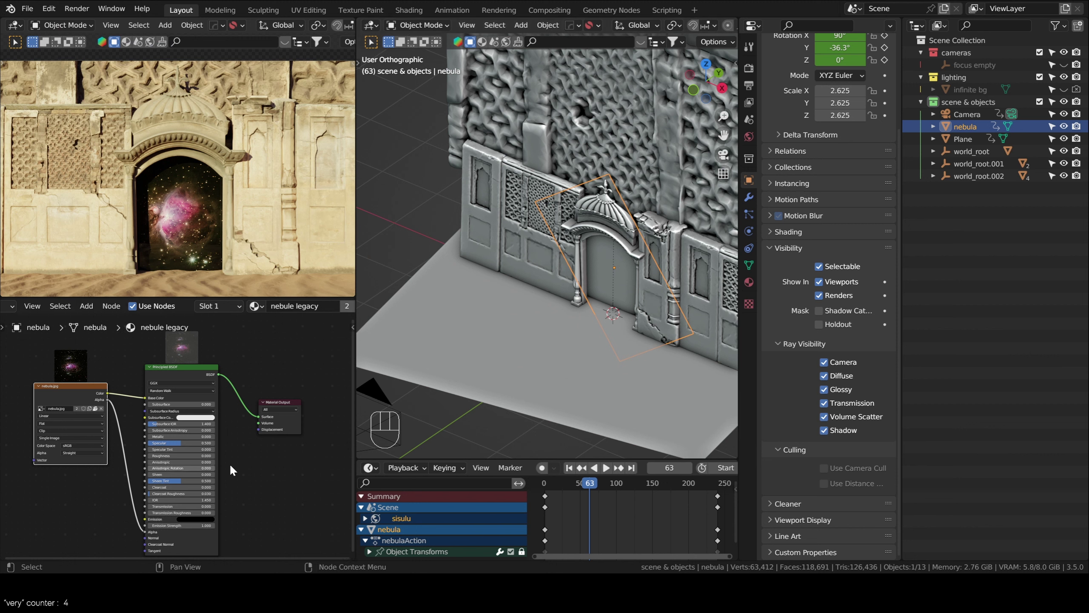
- Cut the link between the nebula.jpg texture's Alpha output and the Principled BSDF's Alpha input, and shift both nodes slightly
scroll(165, 410, up, 2)
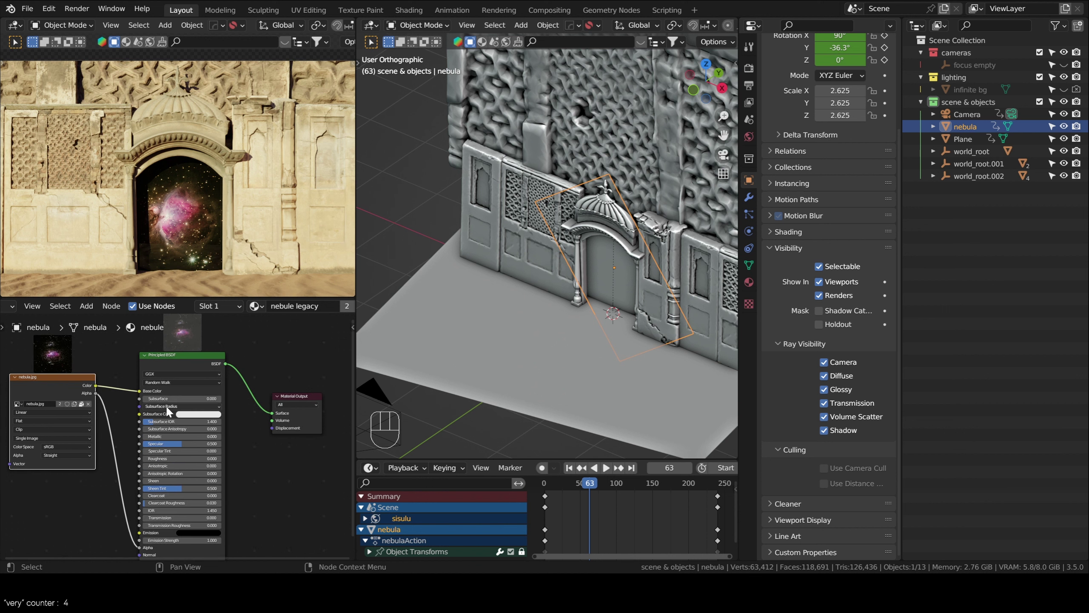
alt+shift+drag(202, 432, 210, 428)
alt+shift+middle_drag(211, 427, 218, 428)
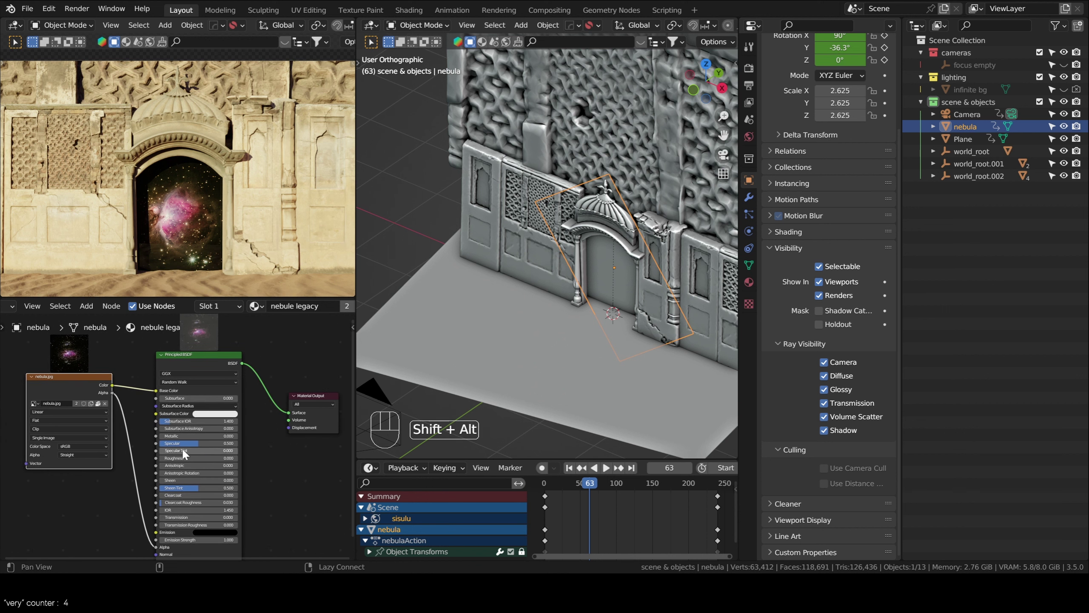
alt+shift+middle_drag(182, 448, 189, 413)
drag(56, 360, 69, 397)
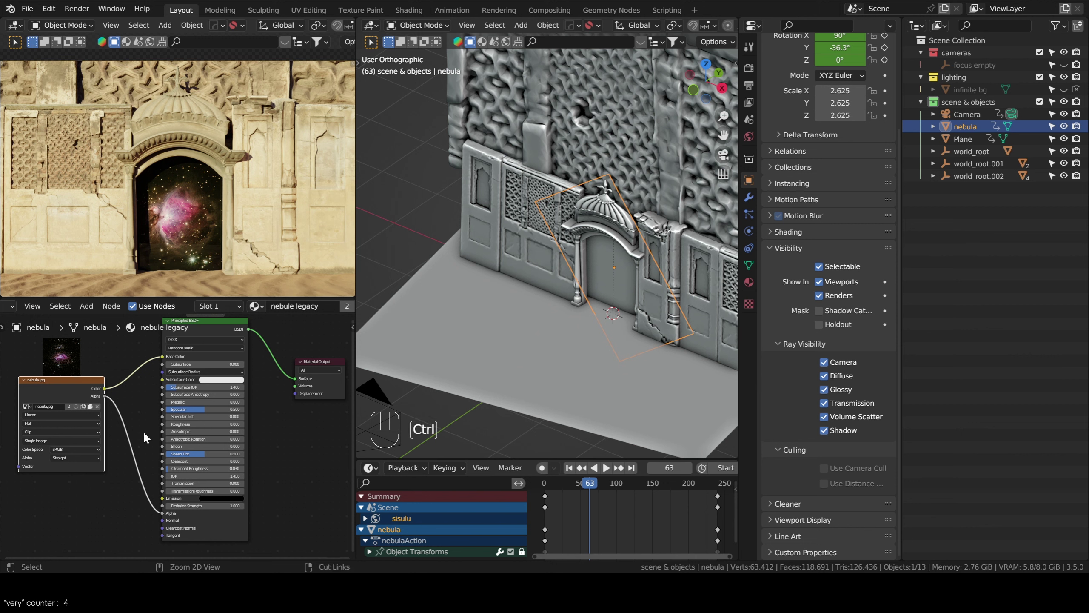
ctrl+right_drag(142, 427, 116, 470)
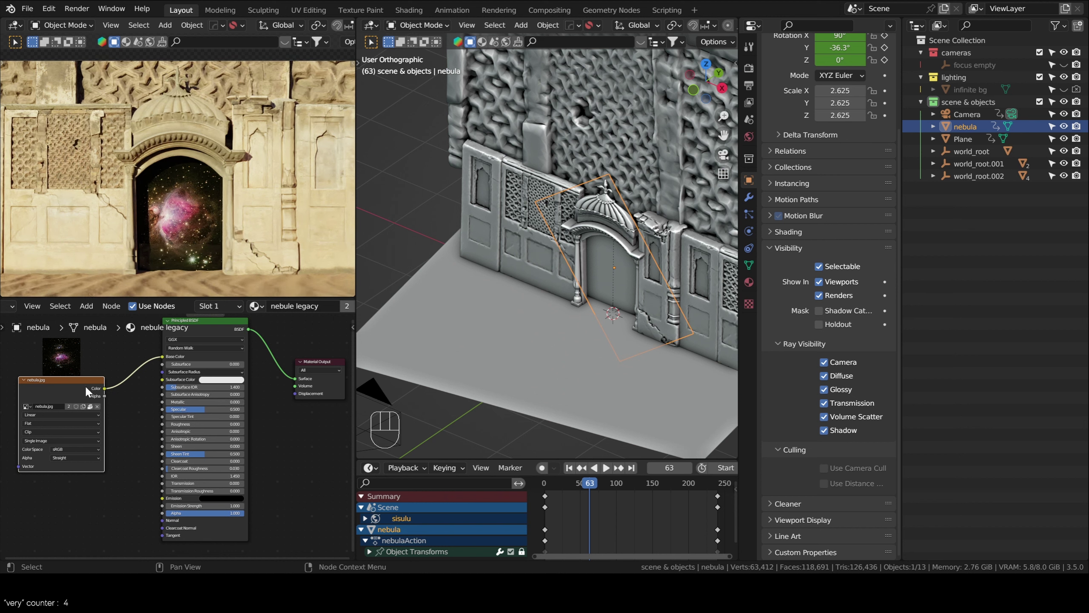
drag(85, 385, 79, 384)
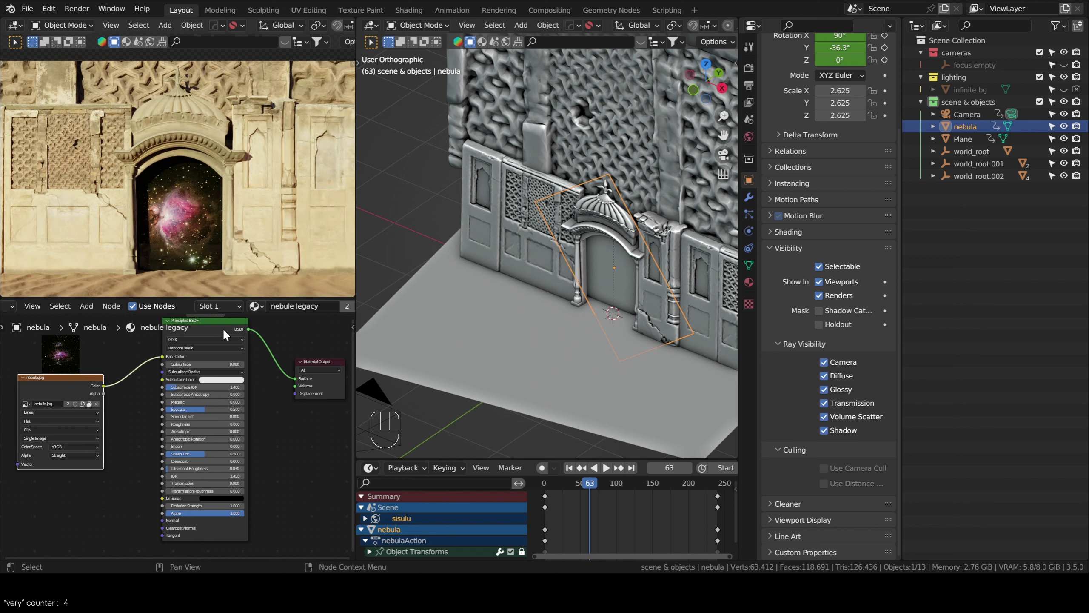
drag(223, 328, 226, 338)
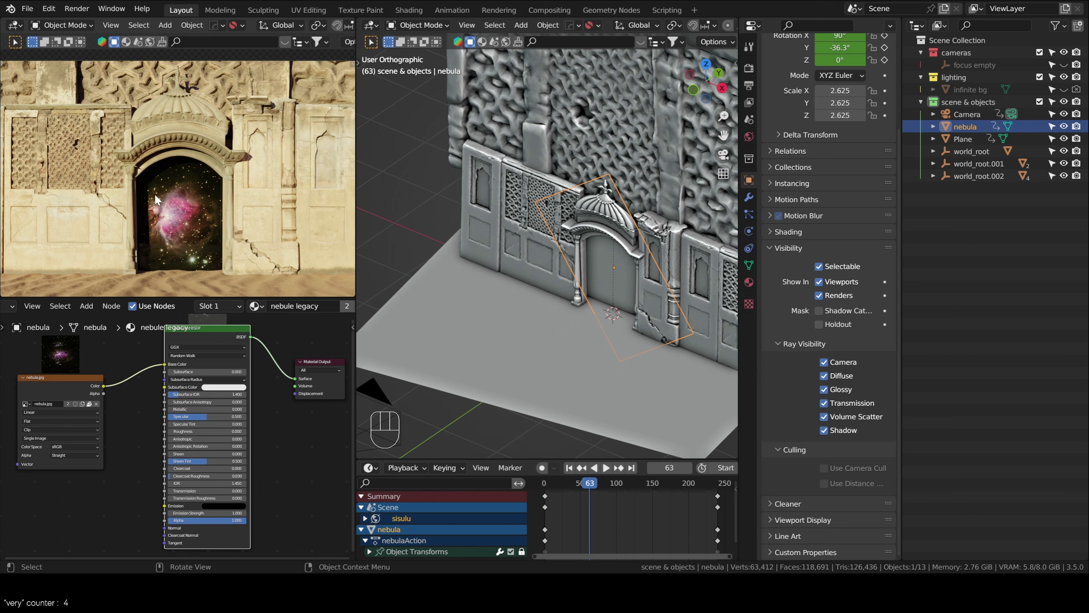
- Examine the surface settings of the sisulu world
click(749, 137)
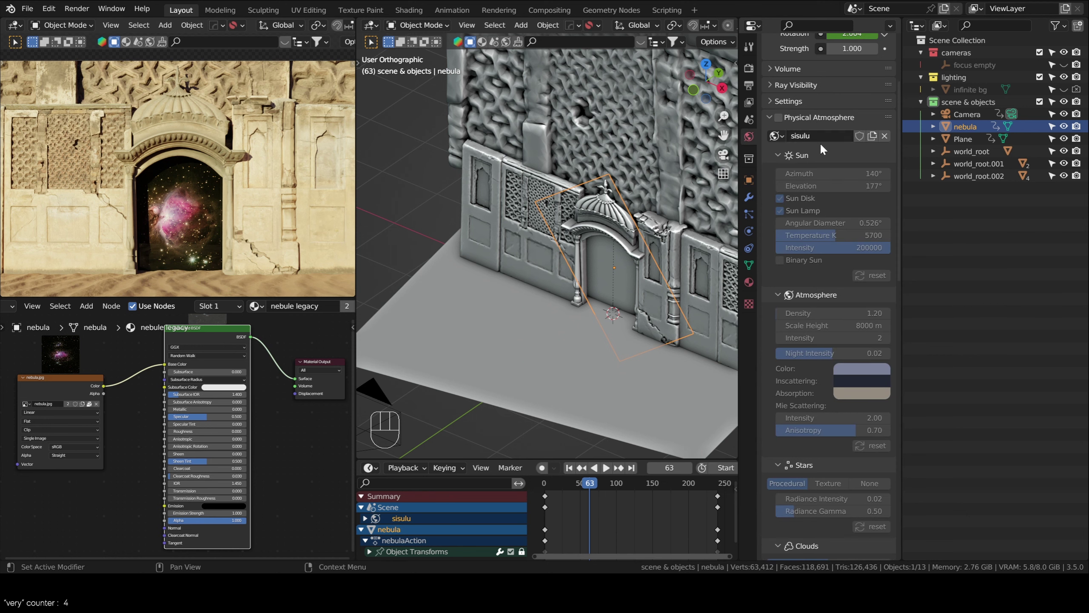
scroll(828, 209, up, 2)
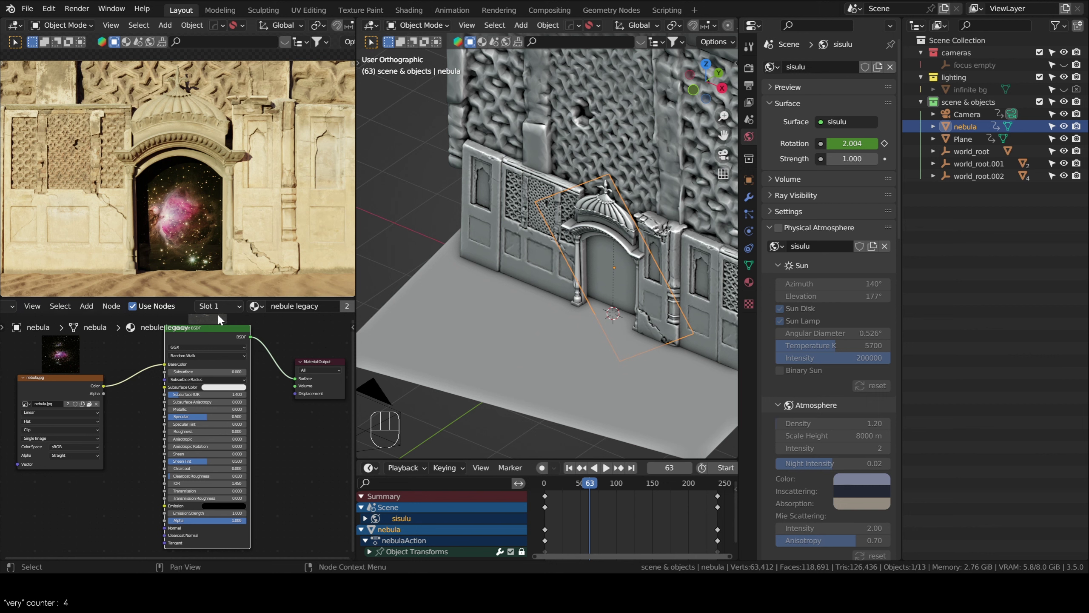
drag(68, 382, 73, 379)
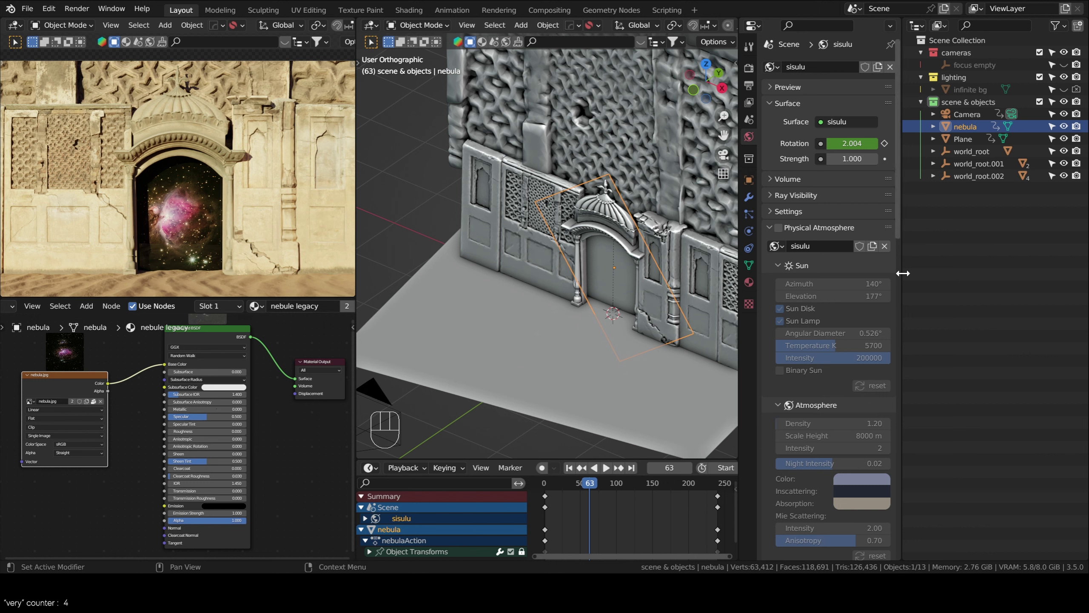
- Move the nebula plane in front of the wall to about Y -1.86 m, Z 2.37 m, and turn off its Shadow ray visibility
click(749, 282)
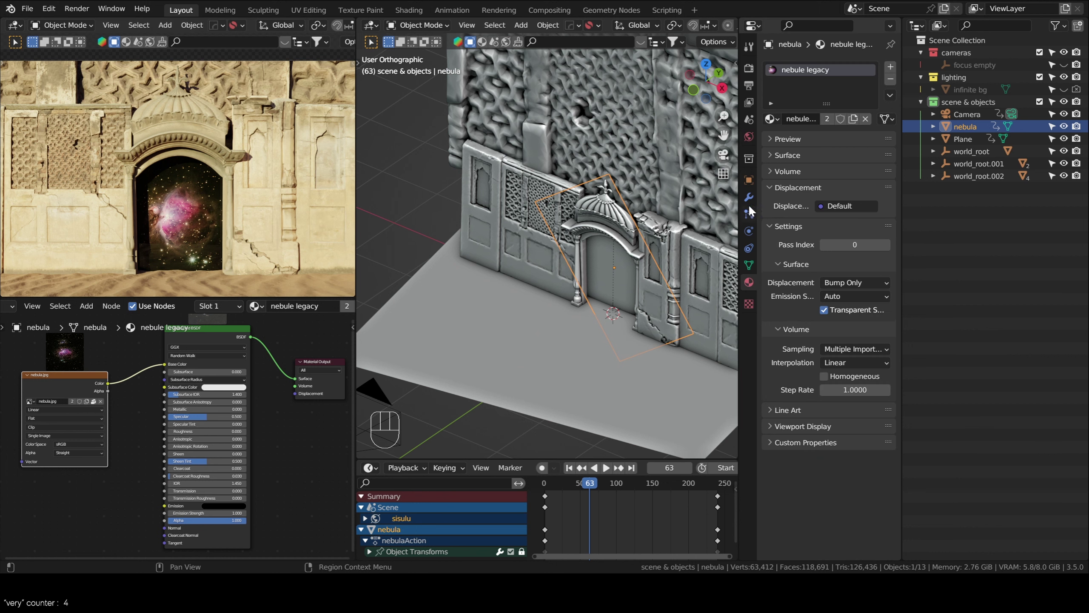
click(749, 181)
scroll(815, 353, down, 1)
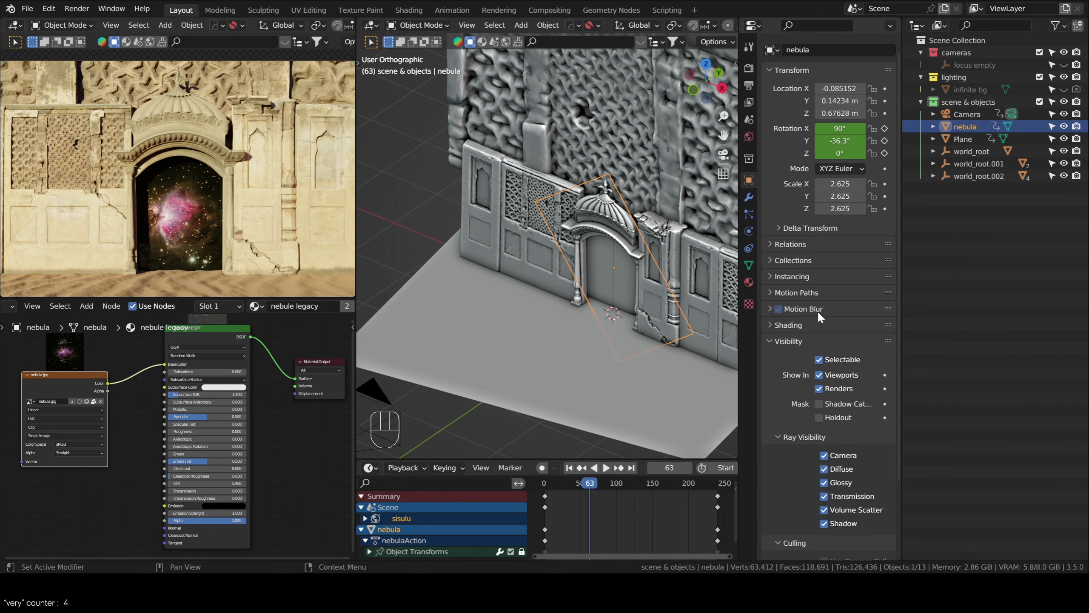
scroll(809, 356, down, 2)
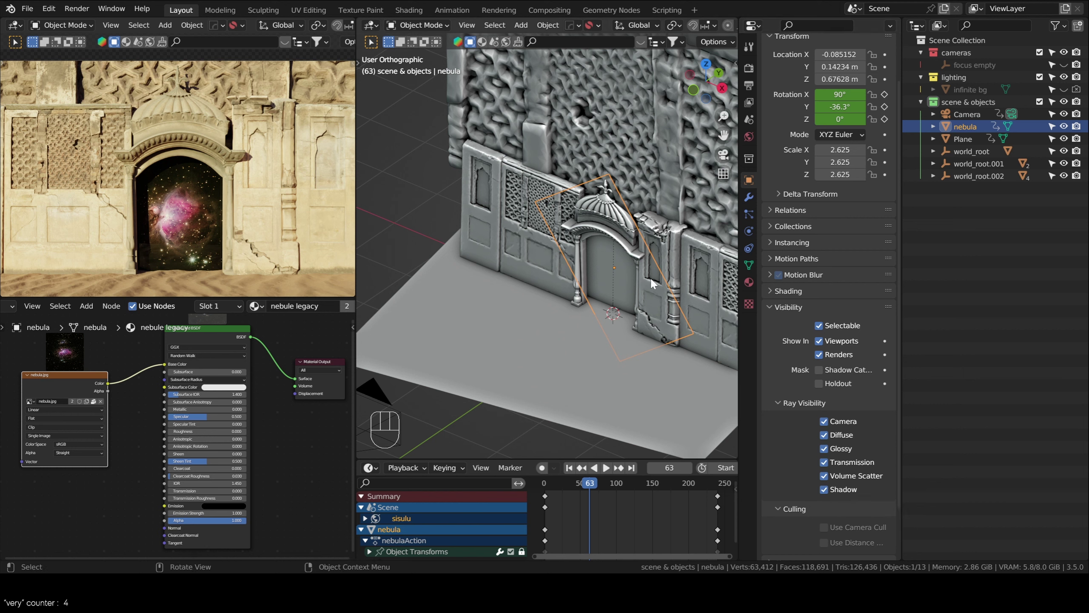
key(g)
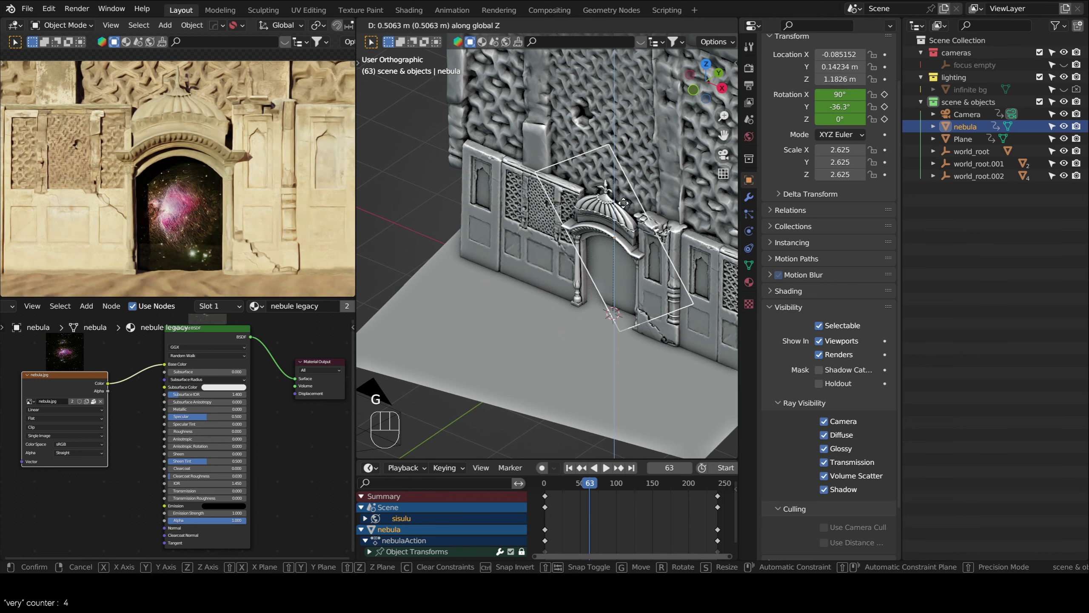
click(624, 160)
key(g)
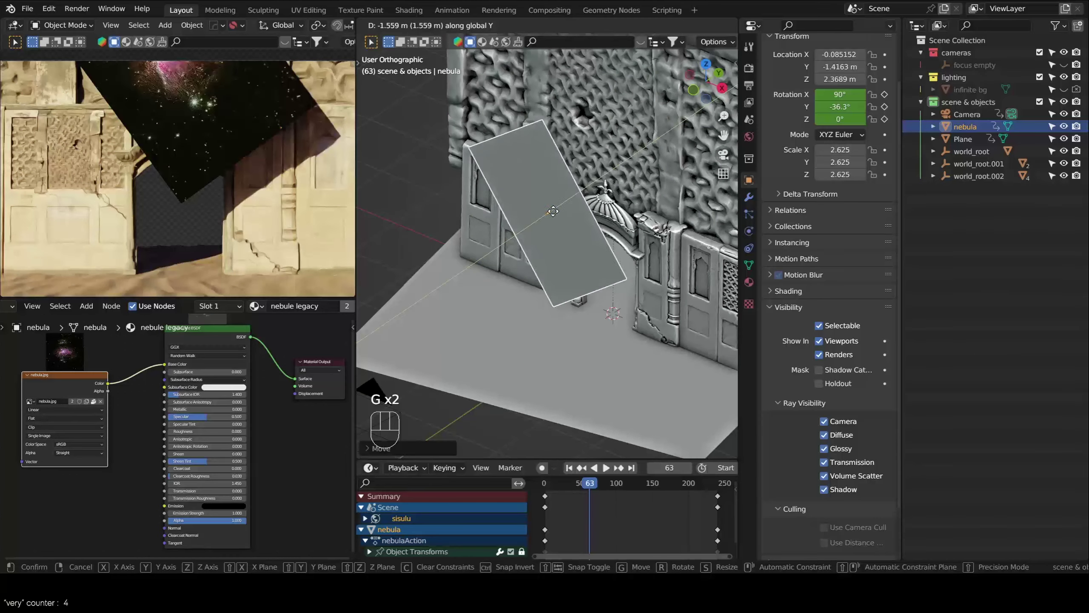
click(267, 181)
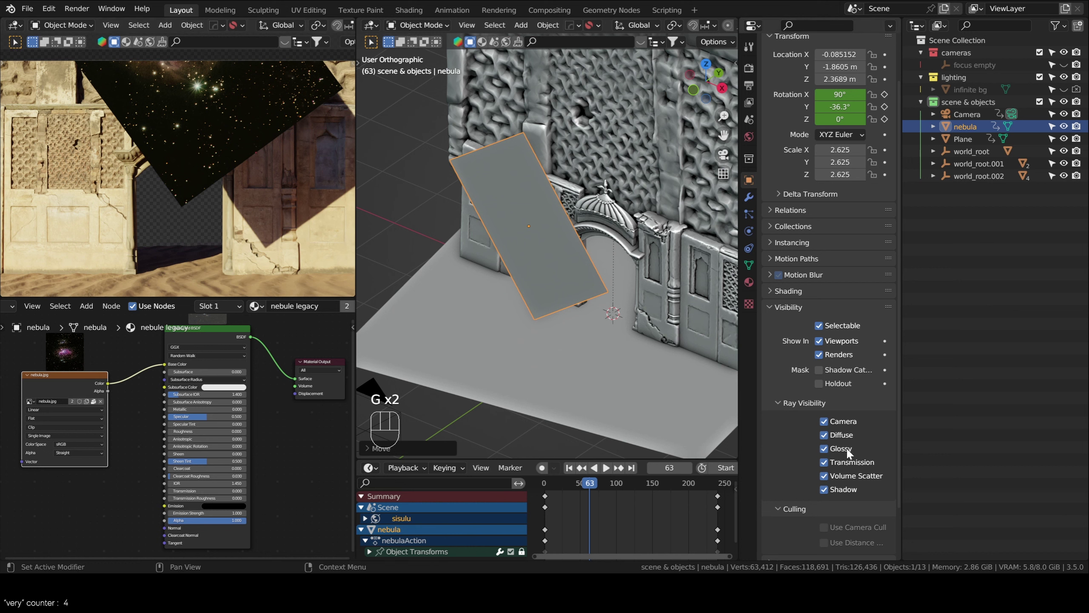
click(824, 489)
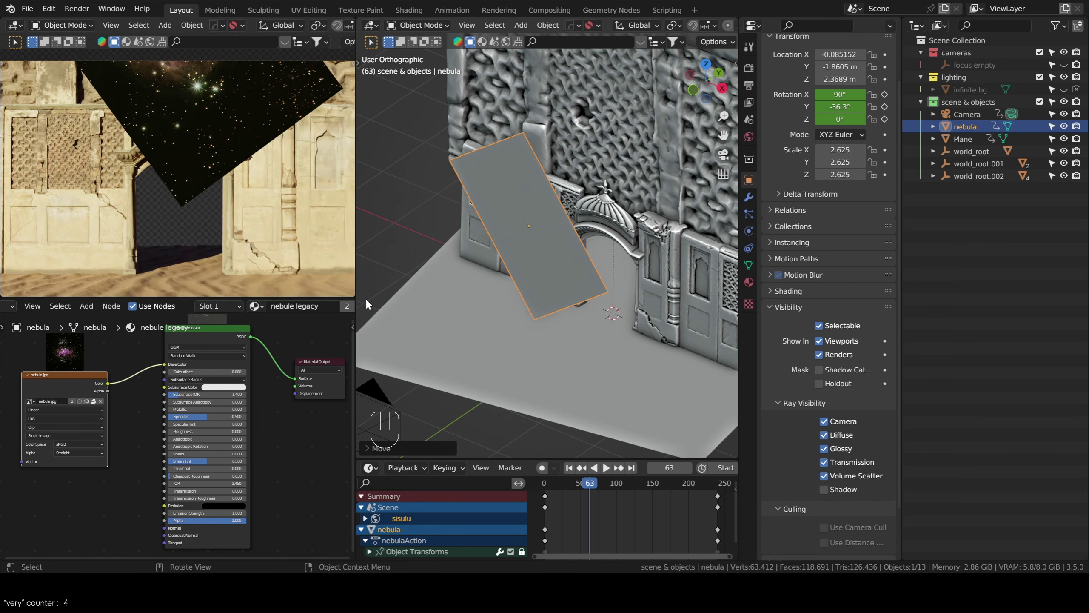
- Undo the Shadow visibility change and both moves of the nebula plane
key(ctrl+z)
key(ctrl+z)
key(ctrl+z)
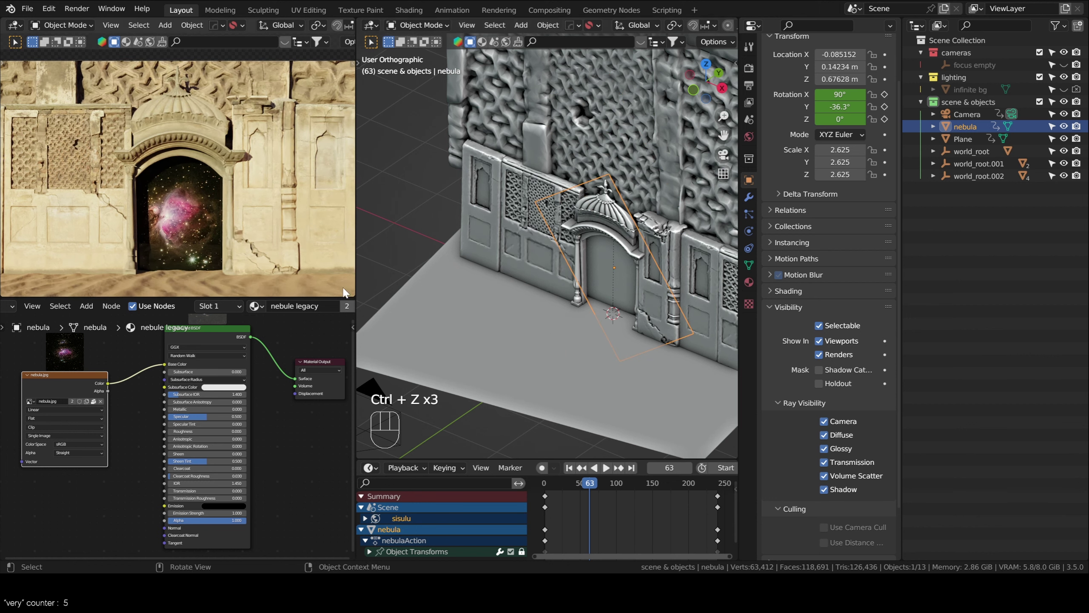
- Connect the nebula.jpg texture's Color directly to the Material Output's Surface and delete the Principled BSDF node
drag(206, 336, 200, 342)
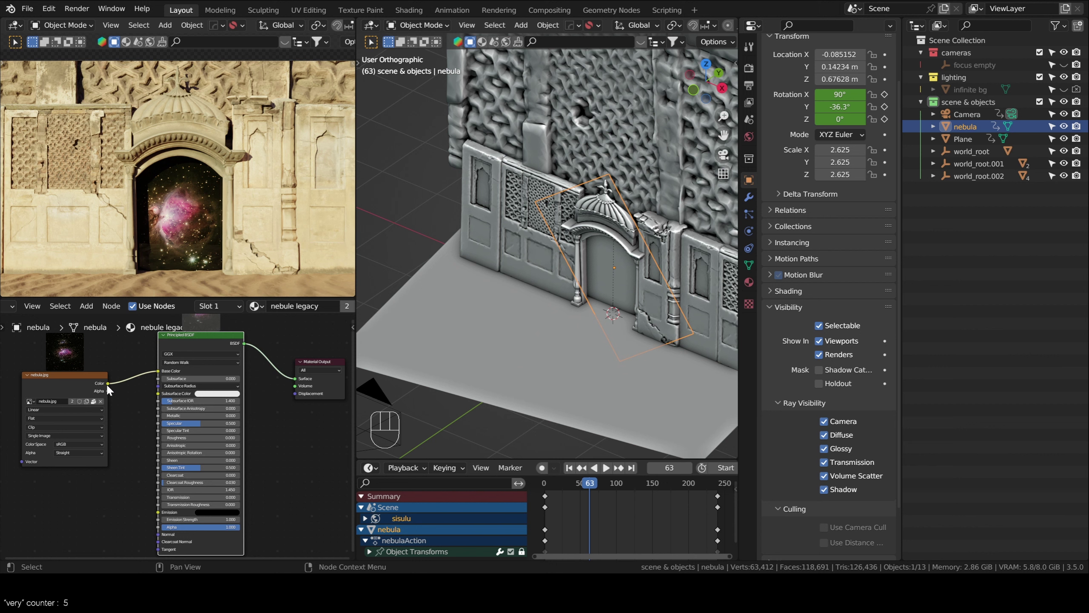
drag(108, 384, 292, 376)
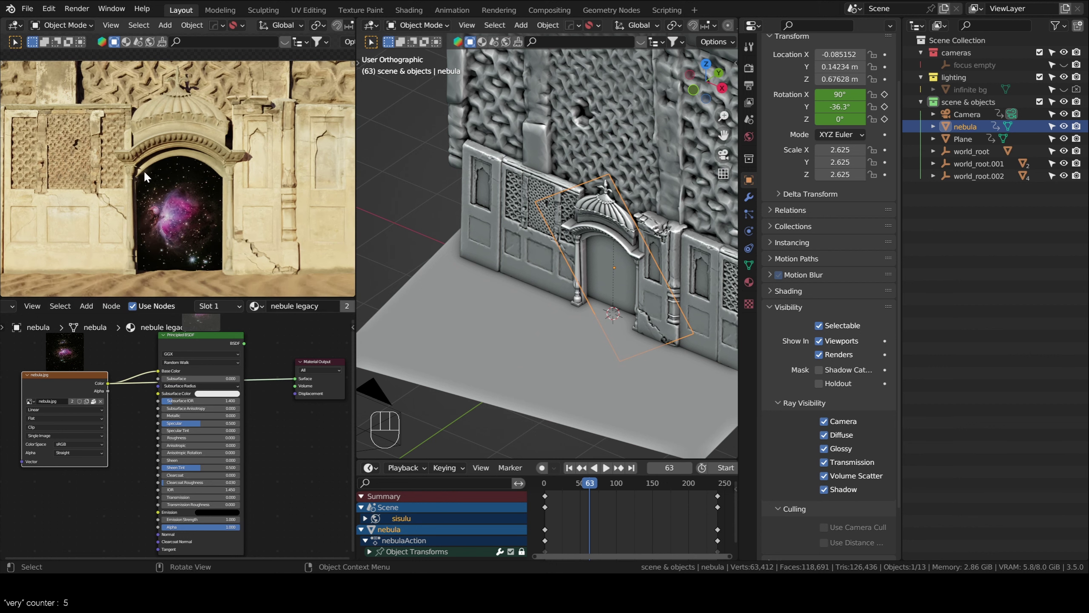
click(223, 362)
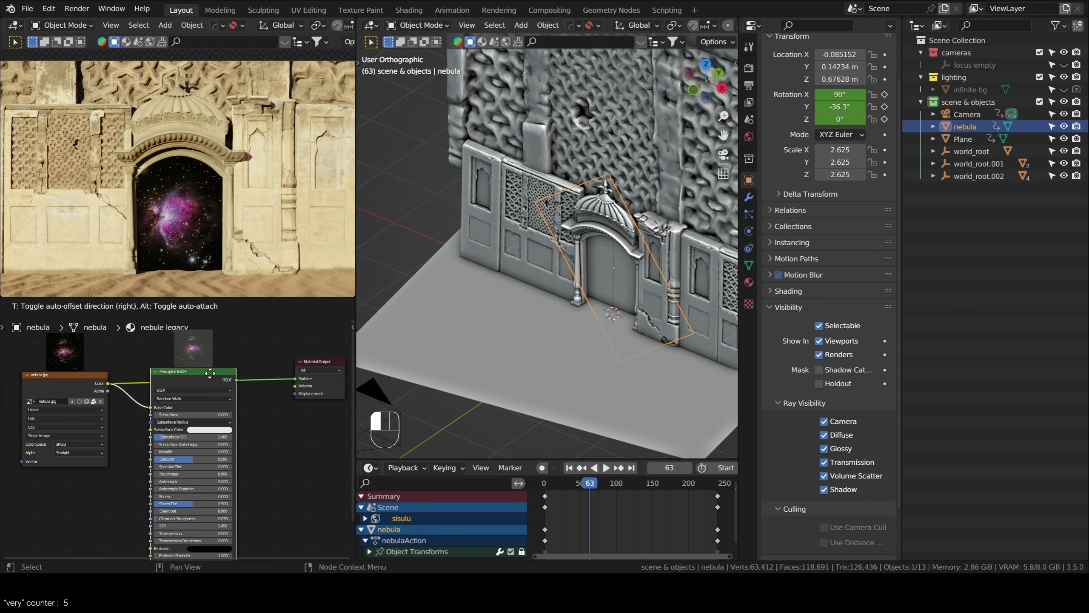
key(Delete)
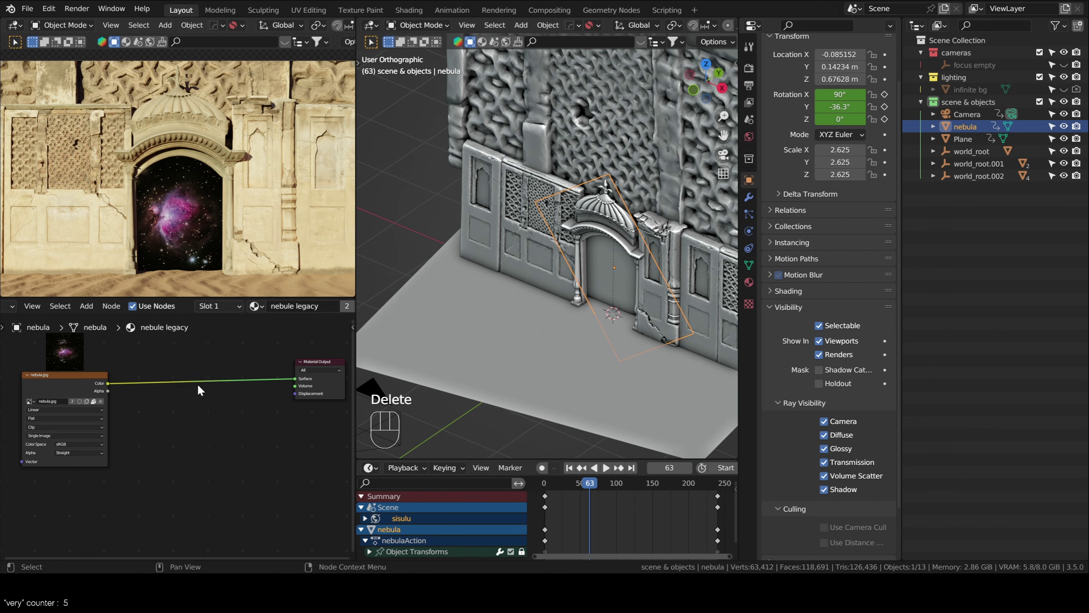
- Rearrange the nebula.jpg texture and Material Output nodes so they sit closer together
drag(72, 384, 134, 385)
drag(327, 360, 294, 389)
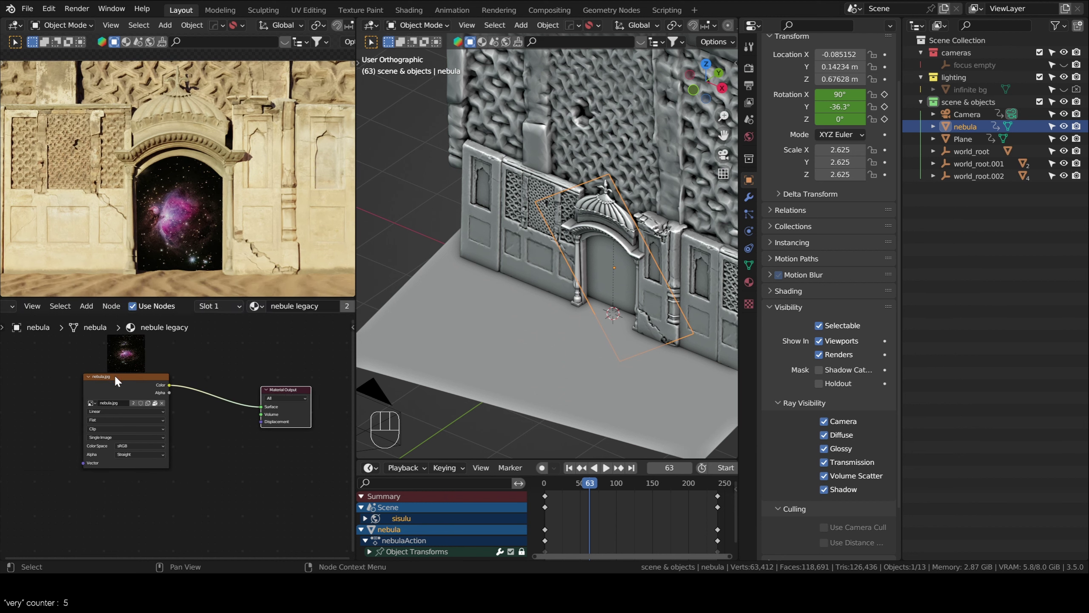
drag(135, 390, 125, 390)
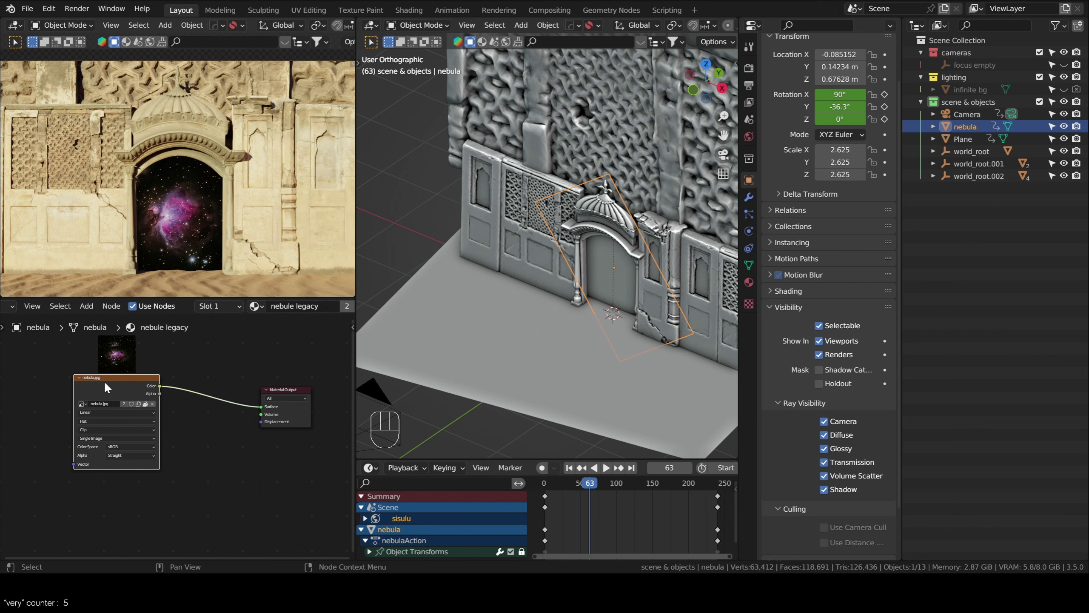
drag(104, 381, 101, 381)
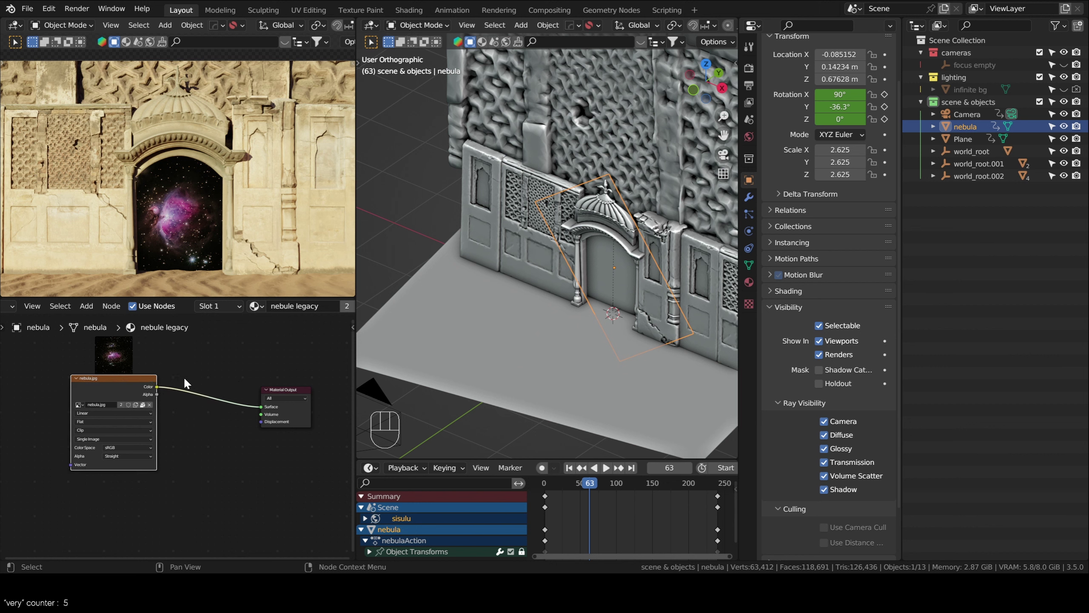
- Switch the plane's material to nebula and move its ColorRamp node lower, away from the texture link
click(255, 306)
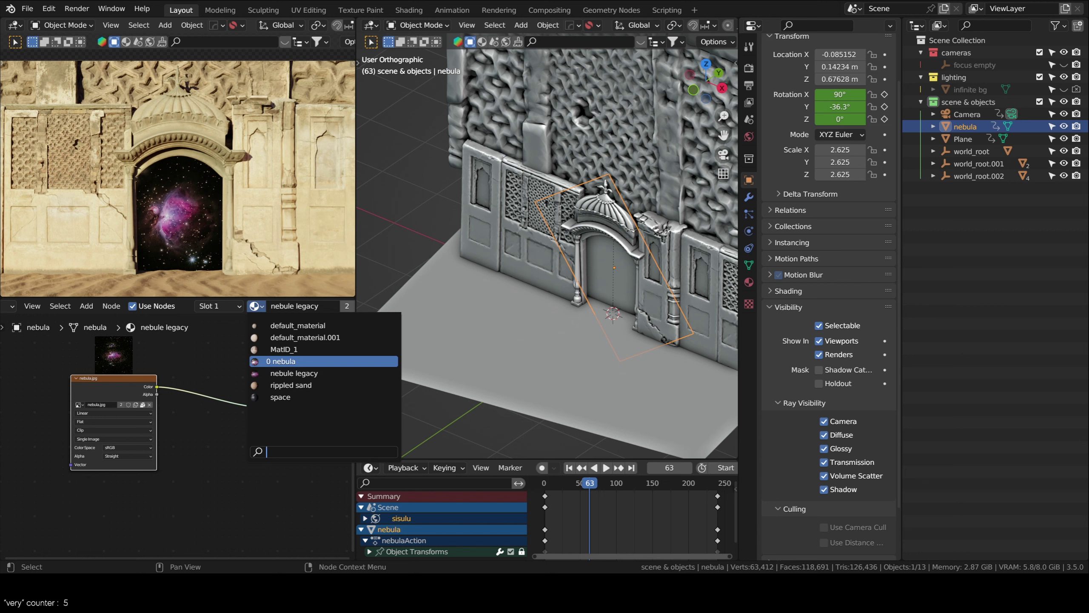
click(281, 361)
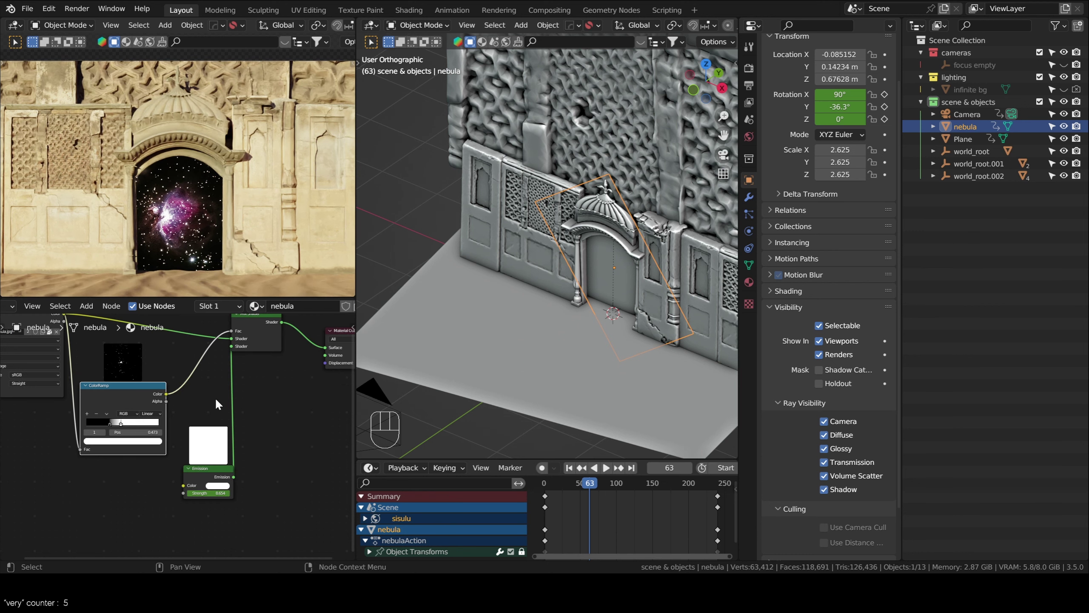
scroll(263, 388, down, 1)
drag(159, 394, 151, 445)
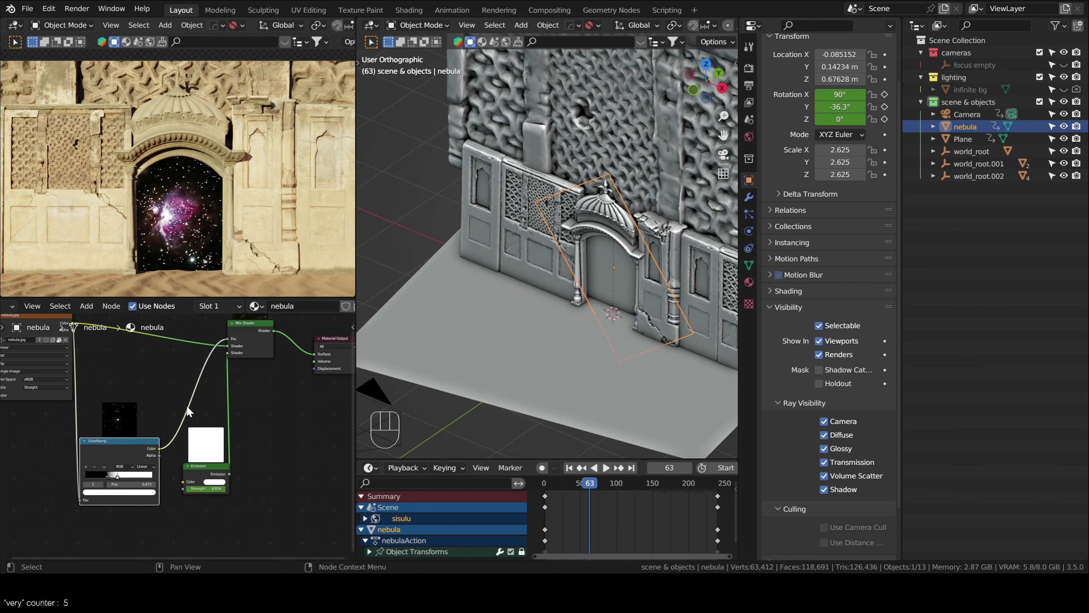
middle_drag(146, 397, 176, 460)
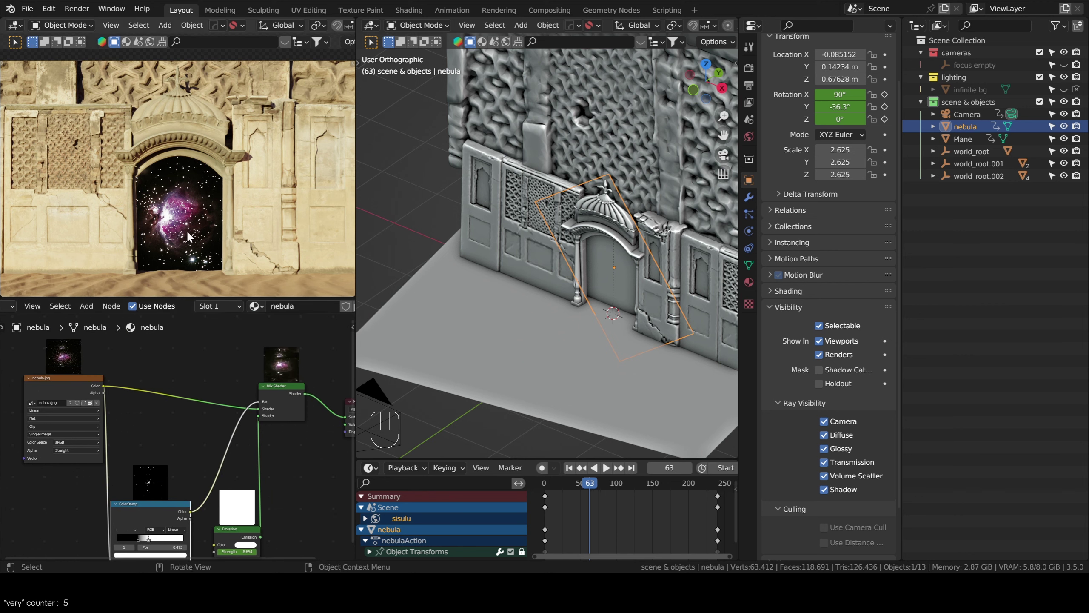
scroll(182, 232, up, 4)
alt+shift+drag(203, 216, 208, 153)
scroll(199, 146, down, 1)
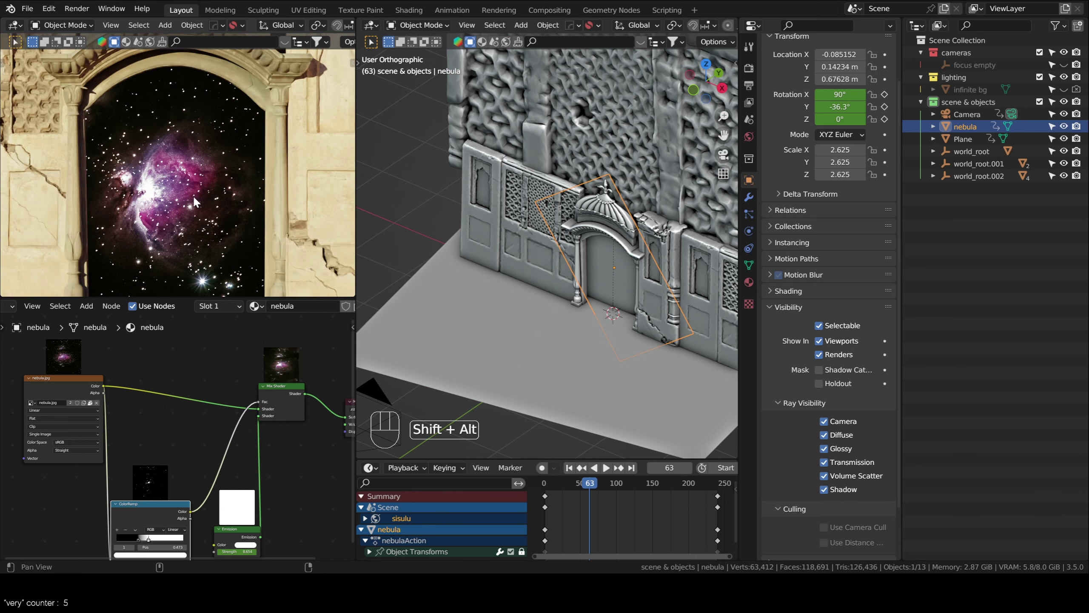
- Preview the ColorRamp's output directly on the nebula plane and set its white stop's position to 0.485
alt+shift+drag(193, 195, 187, 172)
middle_drag(170, 438, 184, 389)
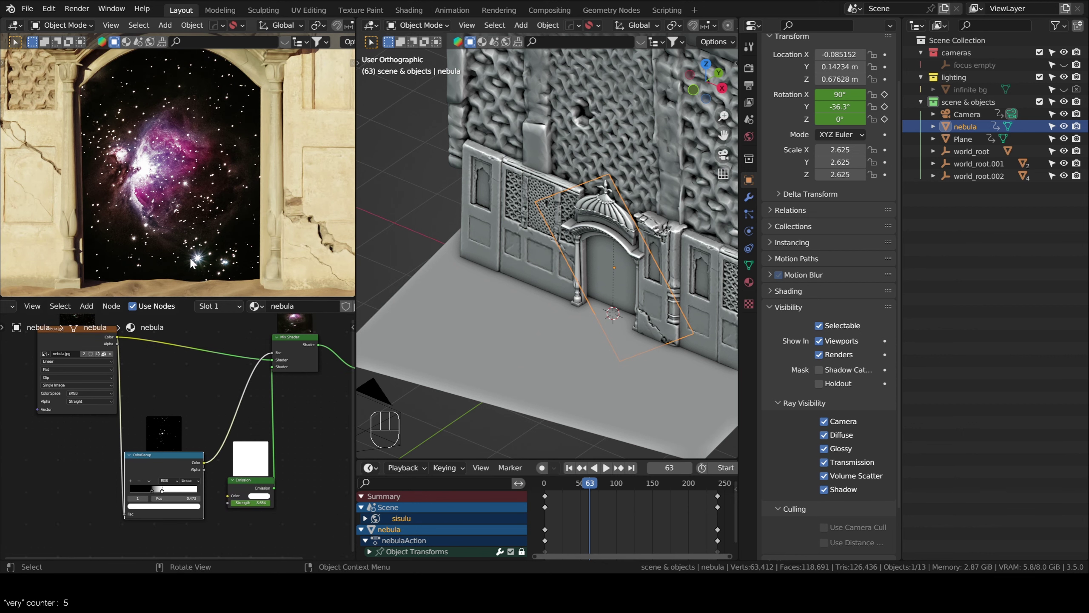
ctrl+shift+click(178, 466)
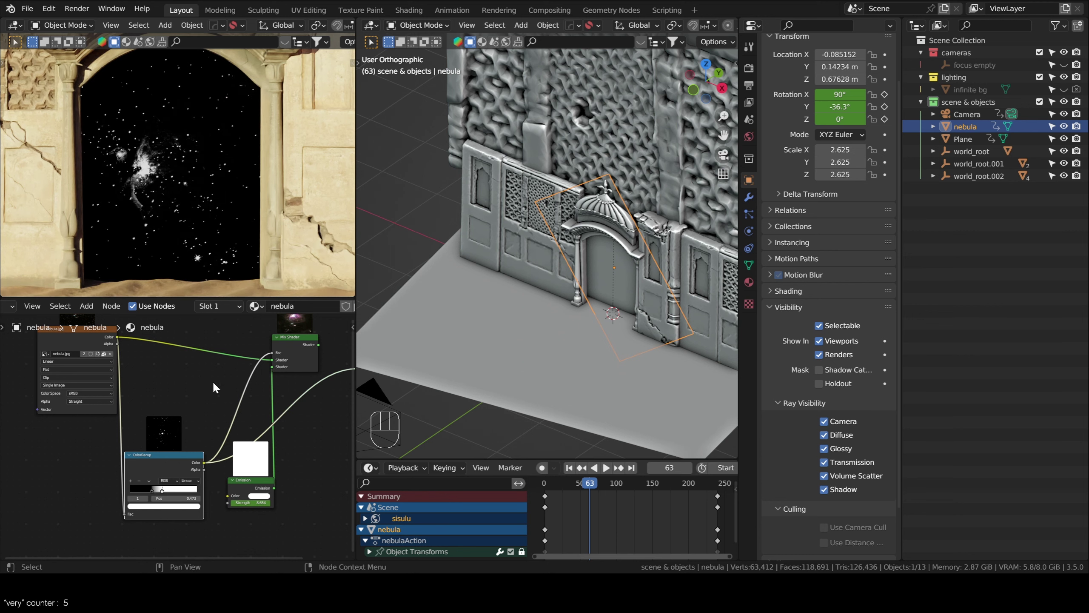
middle_drag(161, 459, 171, 407)
scroll(172, 413, up, 4)
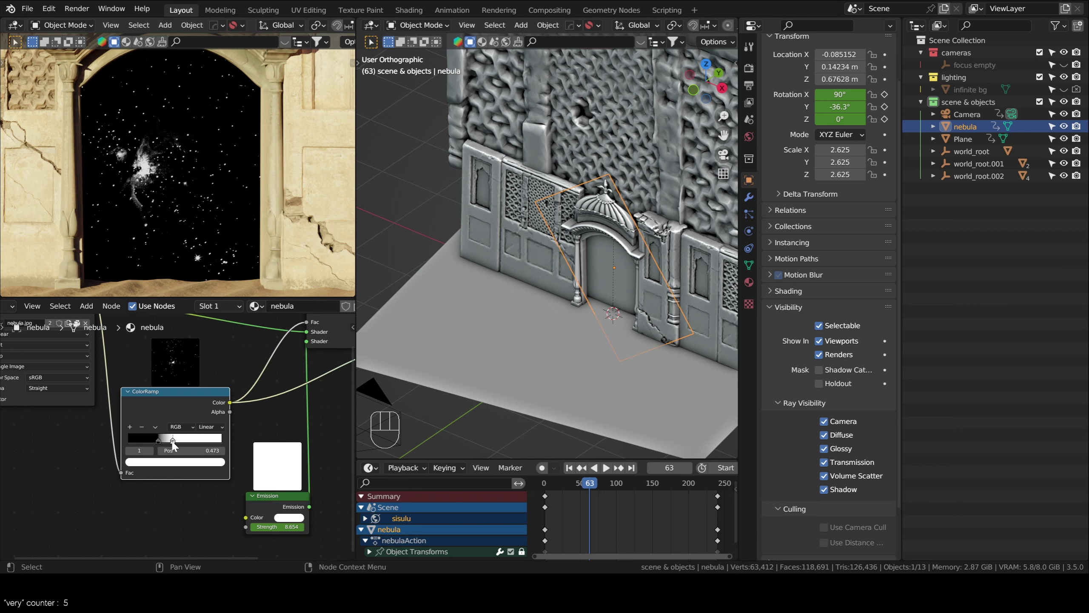
mouse_move(173, 440)
mouse_down()
mouse_move(189, 441)
mouse_move(160, 437)
mouse_up()
scroll(182, 430, down, 2)
- Reconnect the Mix Shader's output to the Material Output's Surface in place of the ColorRamp preview
alt+shift+drag(235, 412, 117, 450)
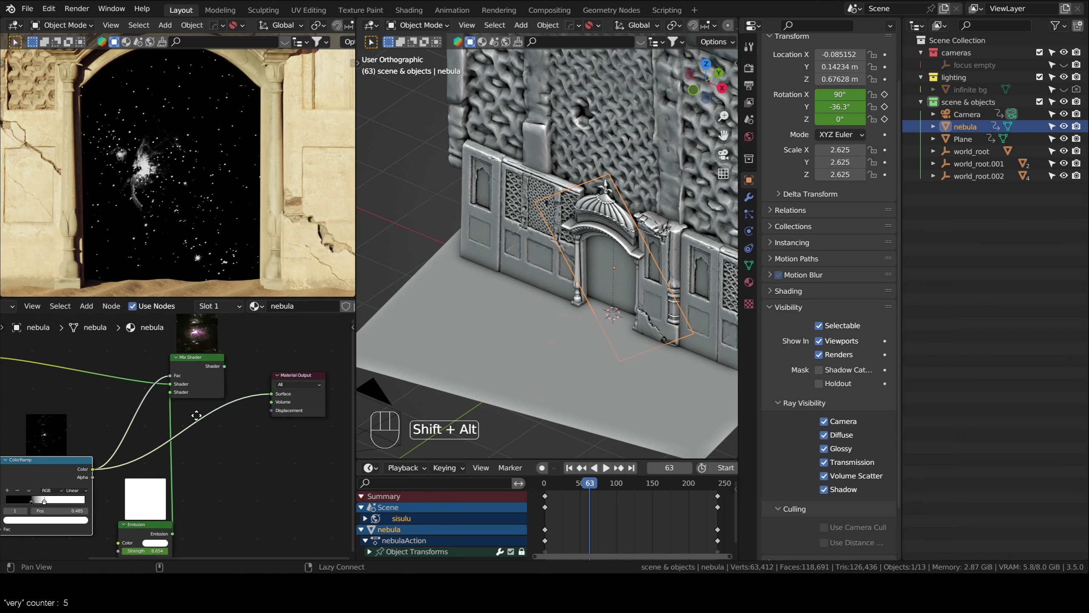
alt+shift+drag(197, 417, 270, 427)
drag(43, 370, 32, 372)
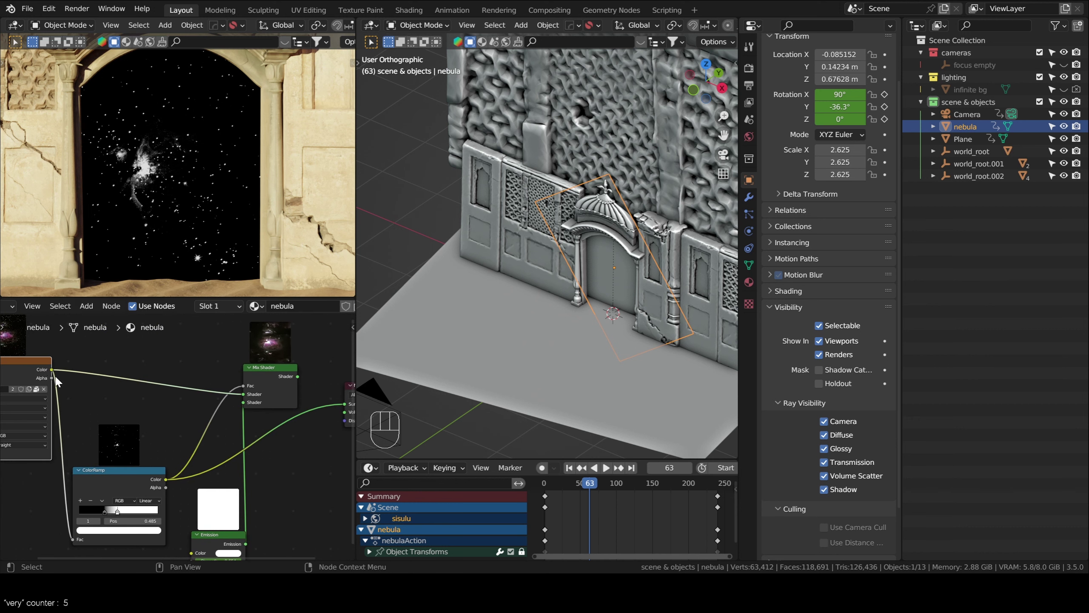
ctrl+shift+click(278, 389)
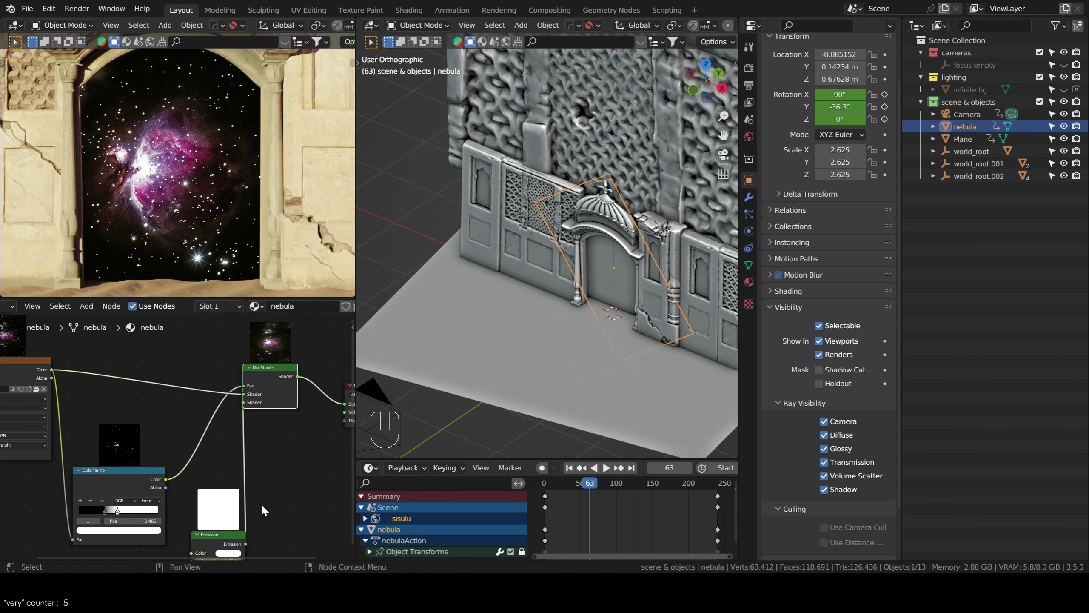
- Move the Mix Shader and Emission nodes closer together and raise the Emission node's Strength
middle_drag(293, 503, 293, 459)
drag(222, 485, 249, 467)
middle_drag(116, 430, 110, 474)
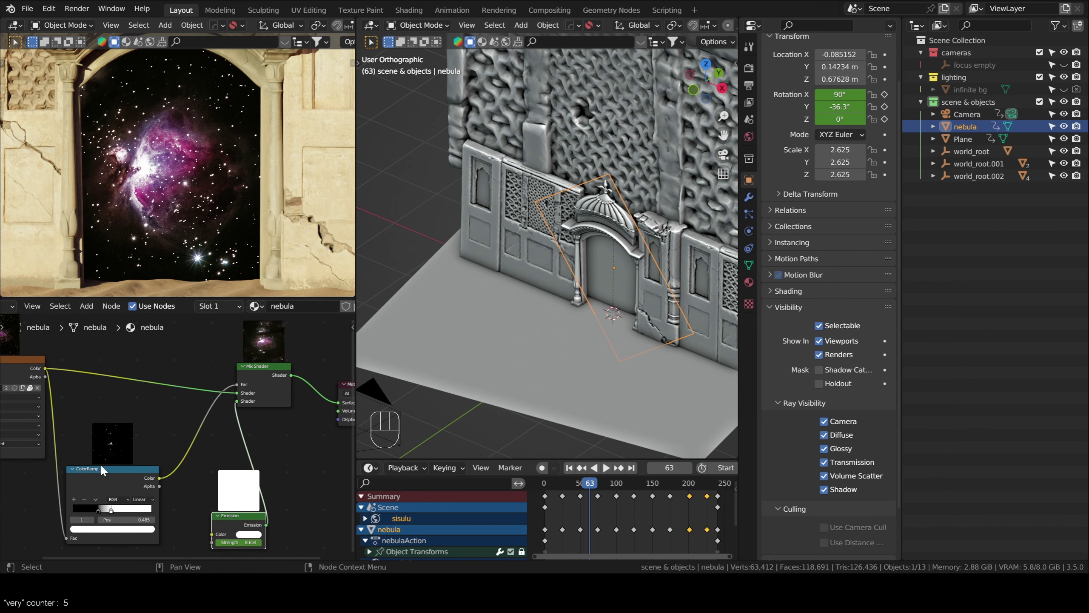
drag(260, 372, 268, 374)
drag(239, 517, 230, 500)
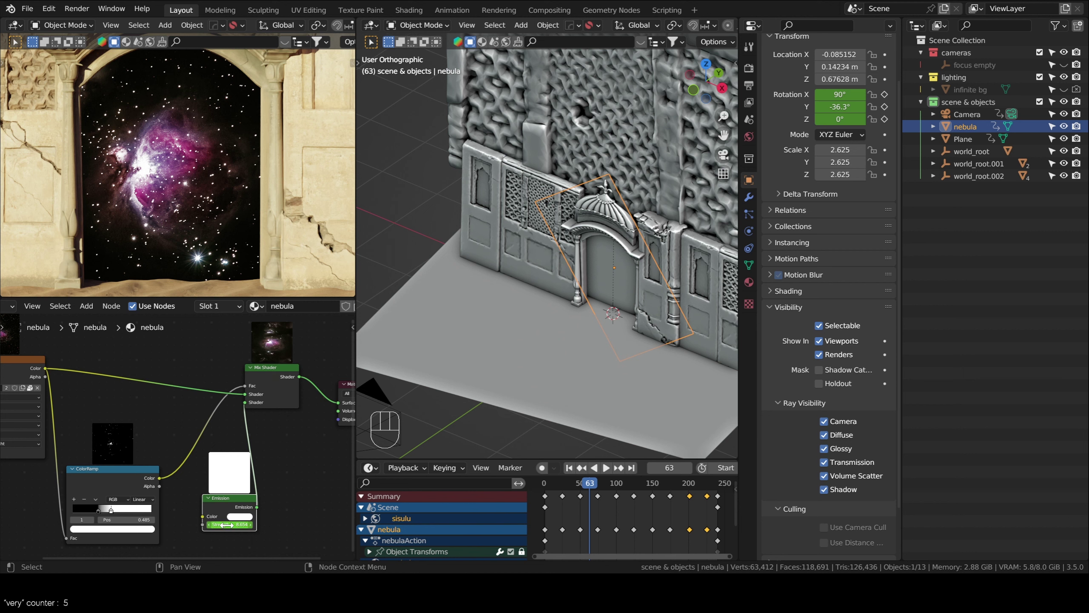
mouse_move(230, 525)
mouse_down()
mouse_move(266, 525)
mouse_move(243, 525)
mouse_up()
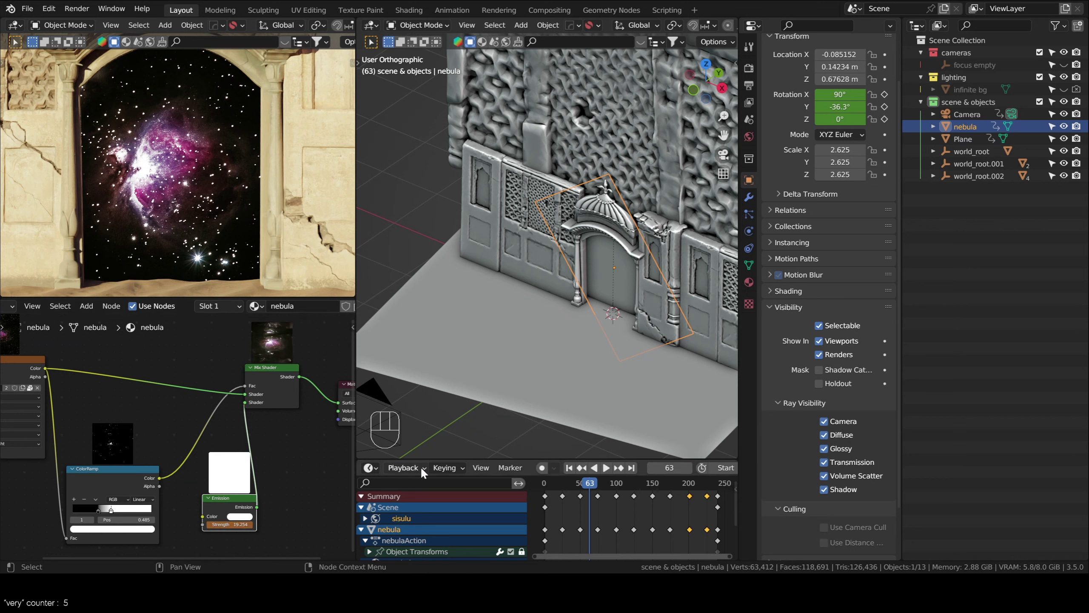
- Scrub the animation to frames 133 and 100, examining the nebula and its star brightness in the full camera view
drag(589, 484, 640, 489)
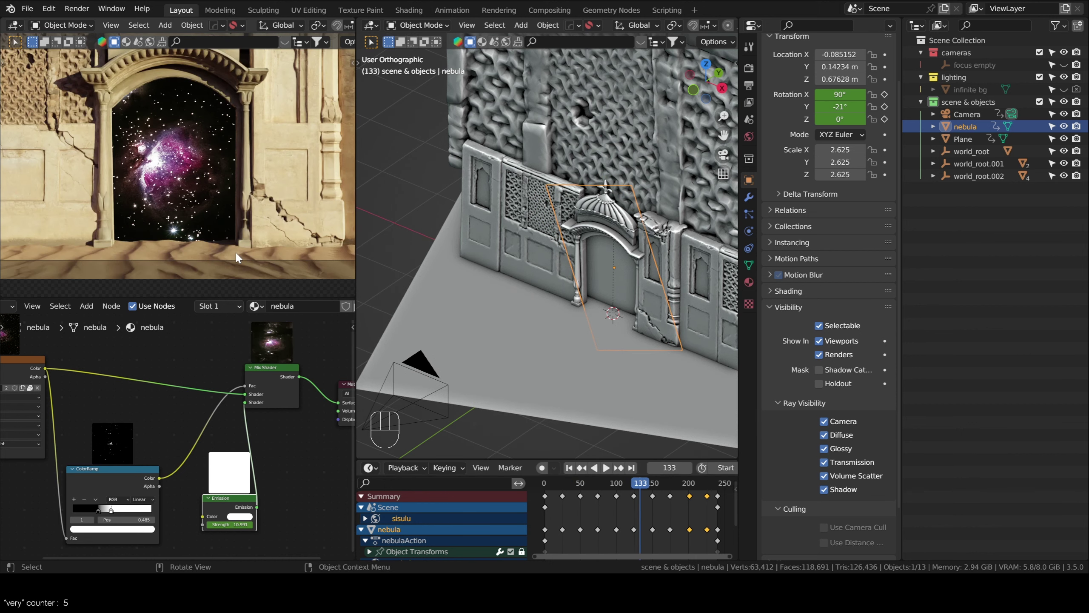
key(alt+shift+z)
shift+middle_drag(230, 201, 226, 250)
scroll(225, 249, down, 3)
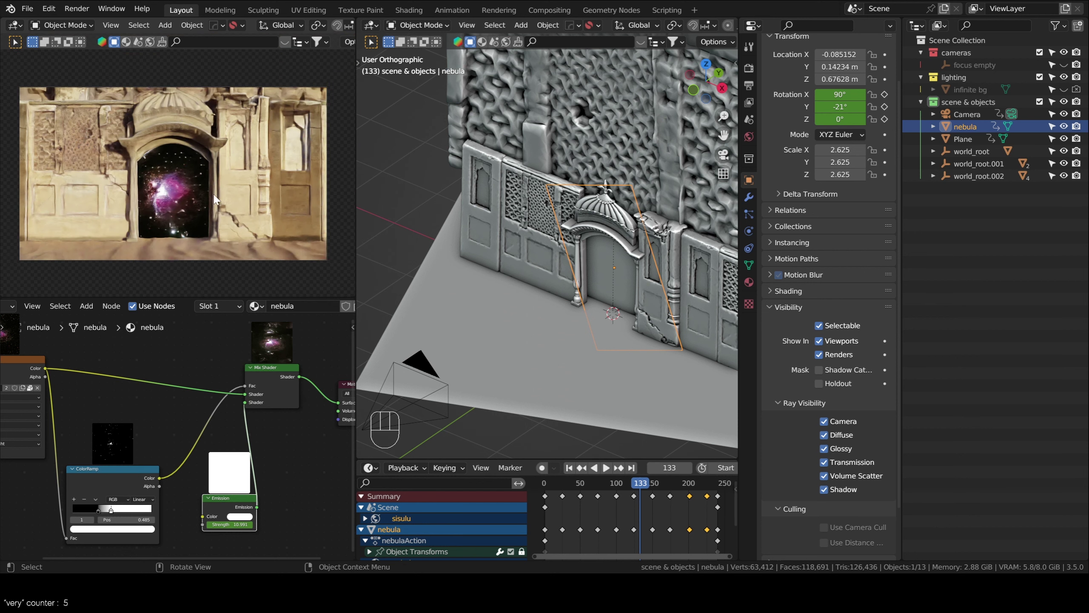
shift+middle_drag(214, 194, 206, 203)
key(alt+shift+z)
drag(641, 484, 617, 485)
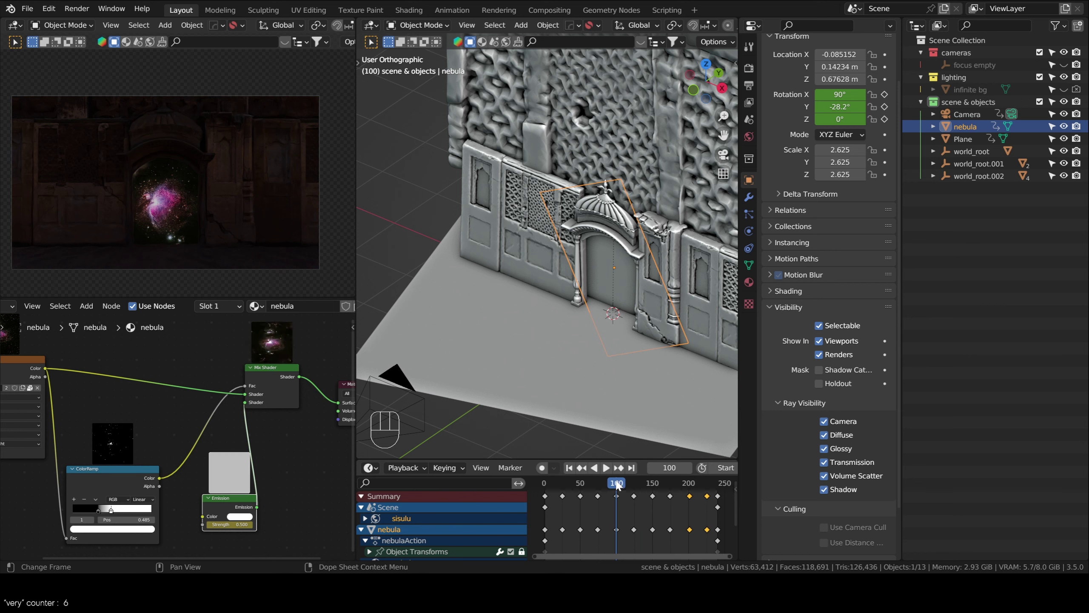